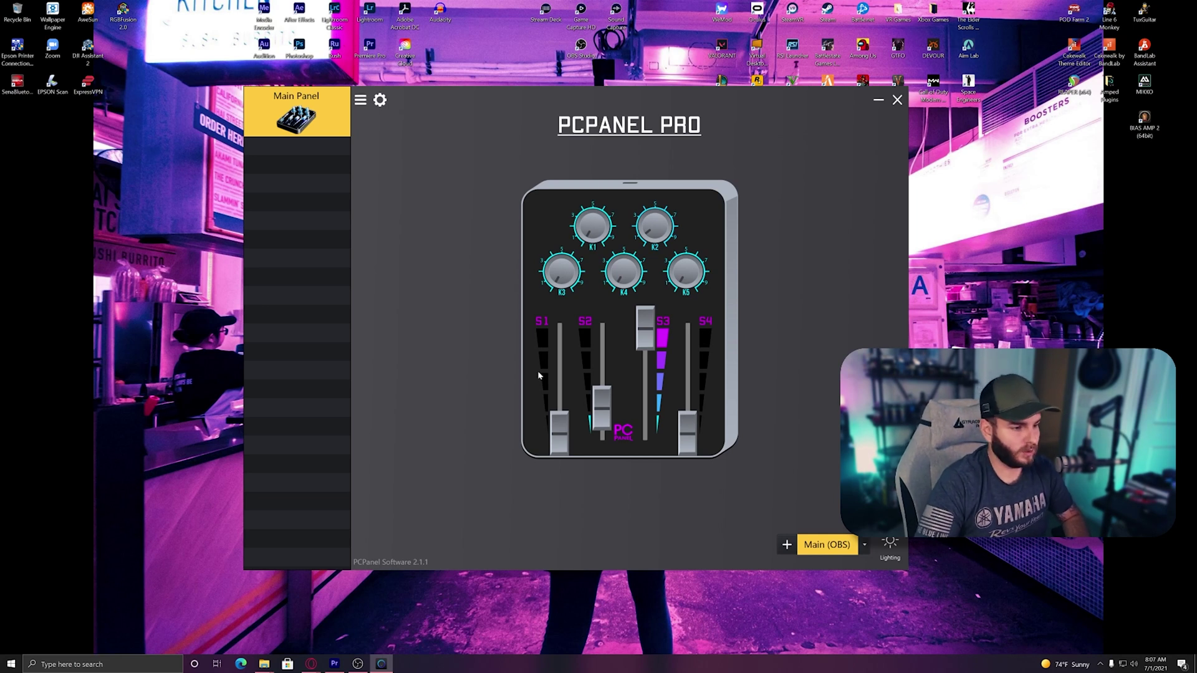
- Open Slider 1 and browse Device Volume's Specific Device list, OBS, then Focus Volume
left_click(562, 432)
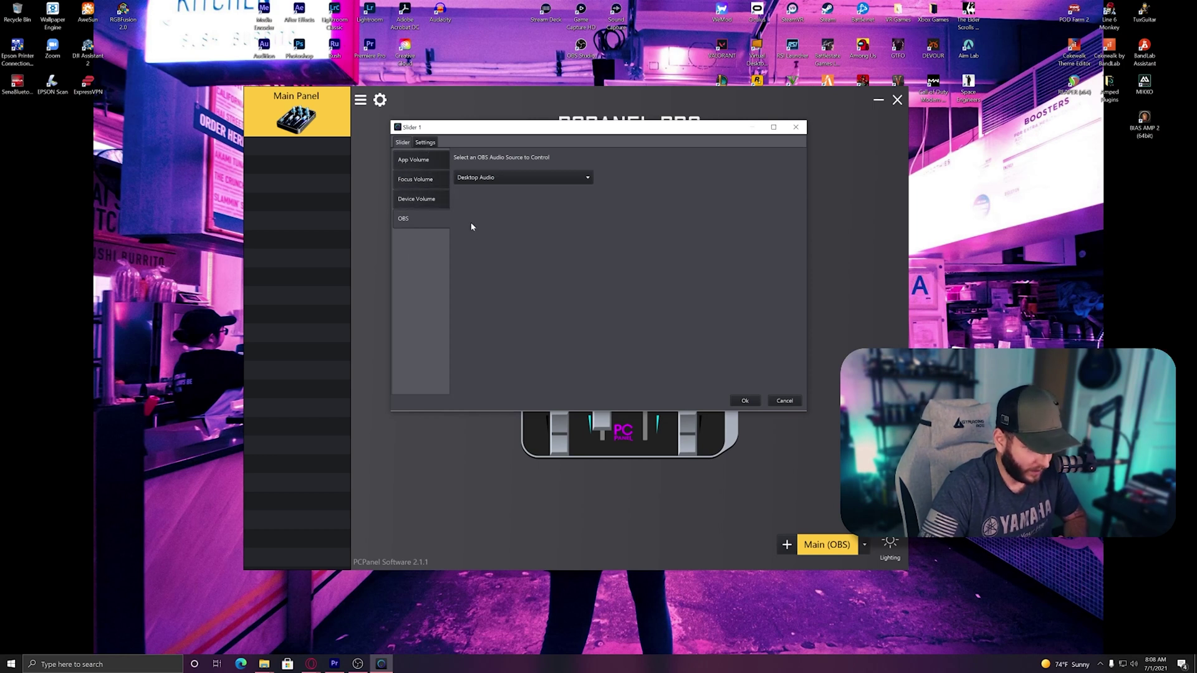
left_click(427, 200)
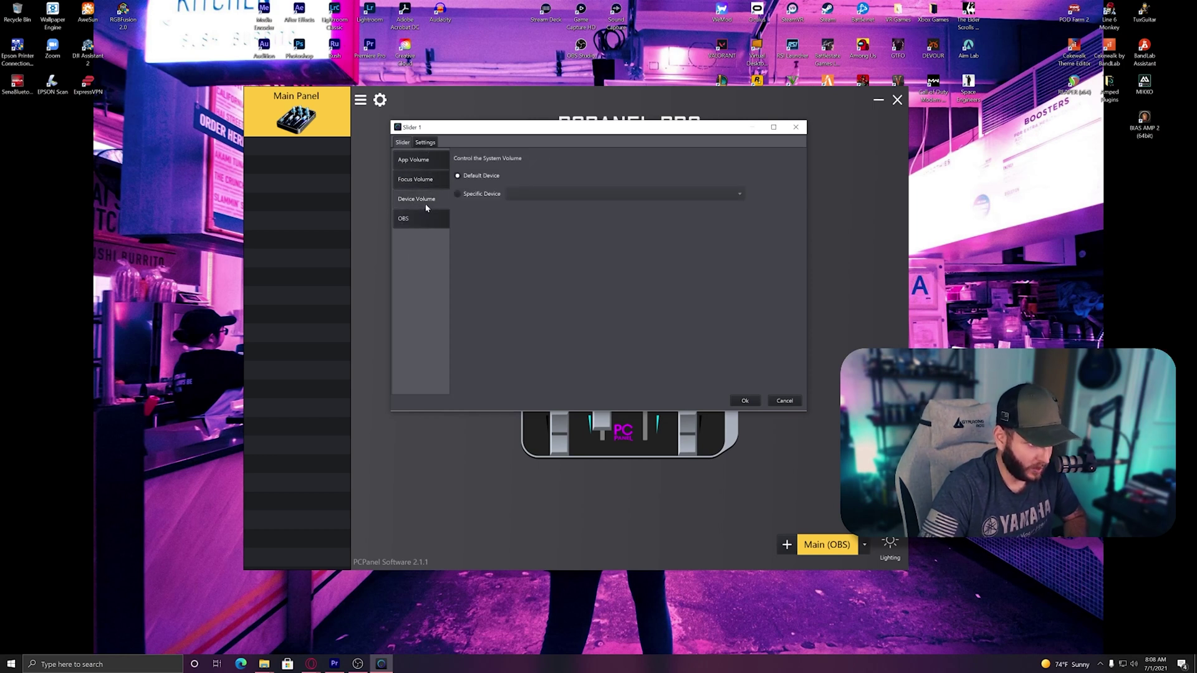
left_click(458, 193)
left_click(564, 194)
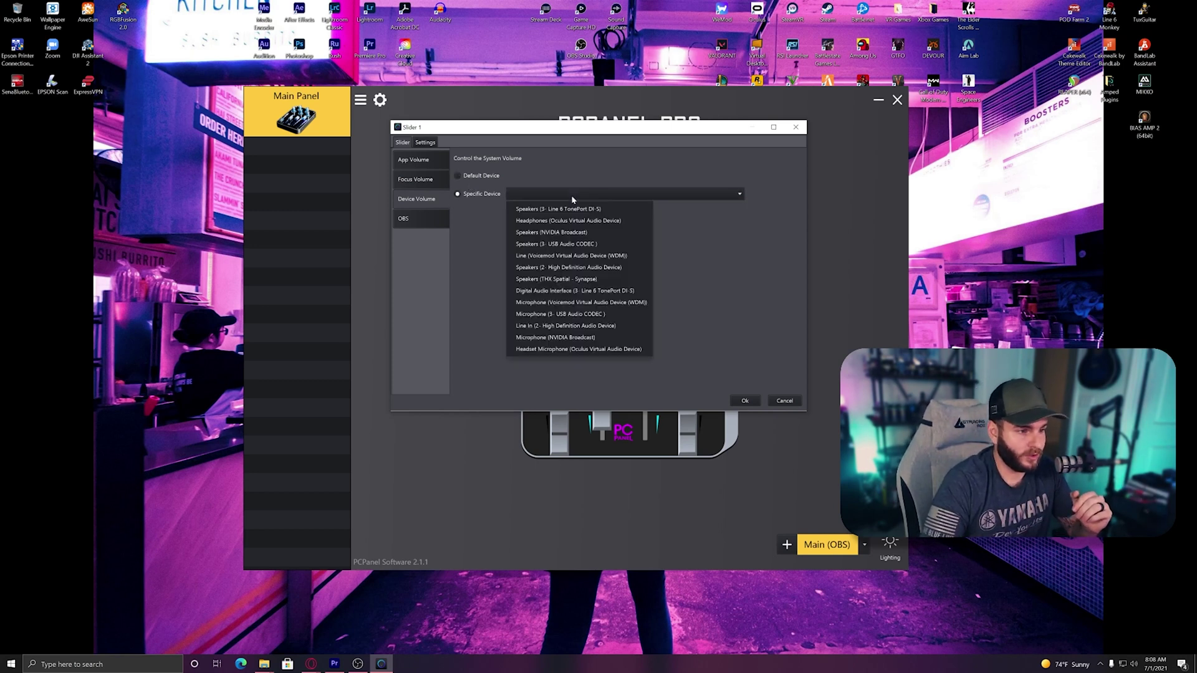
left_click(707, 245)
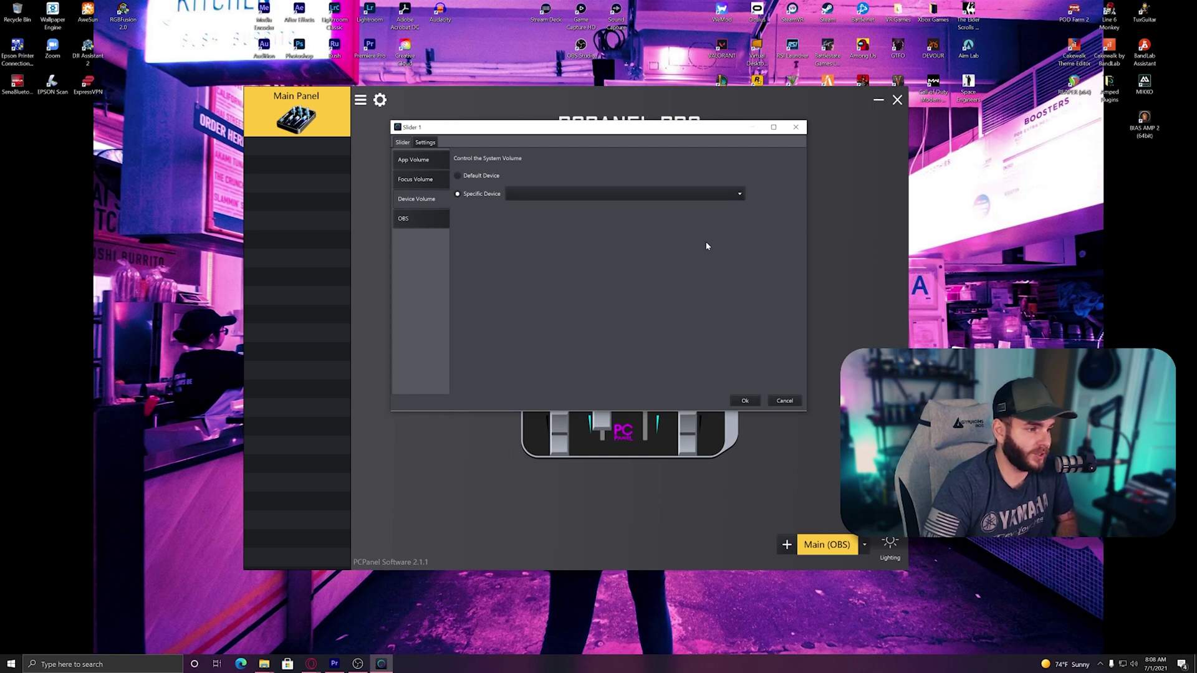
left_click(432, 222)
left_click(415, 182)
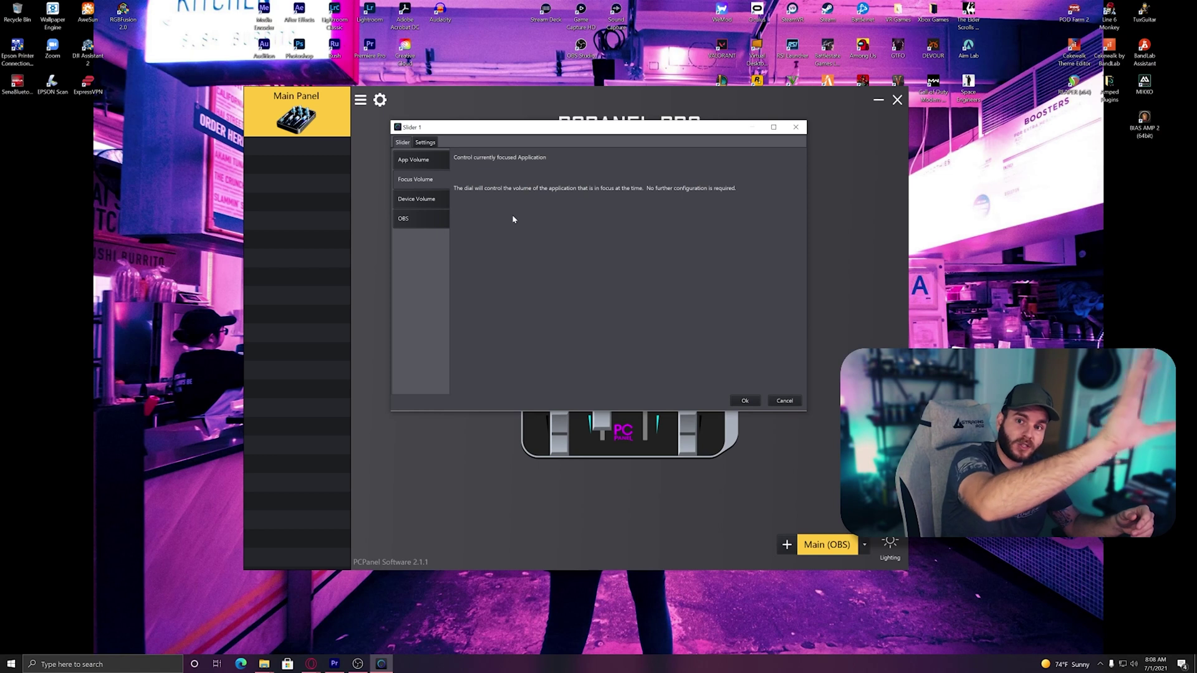
- Map Slider 1 to OBS Desktop Audio, check logarithmic scaling and 0–100 trim, and save
left_click(412, 161)
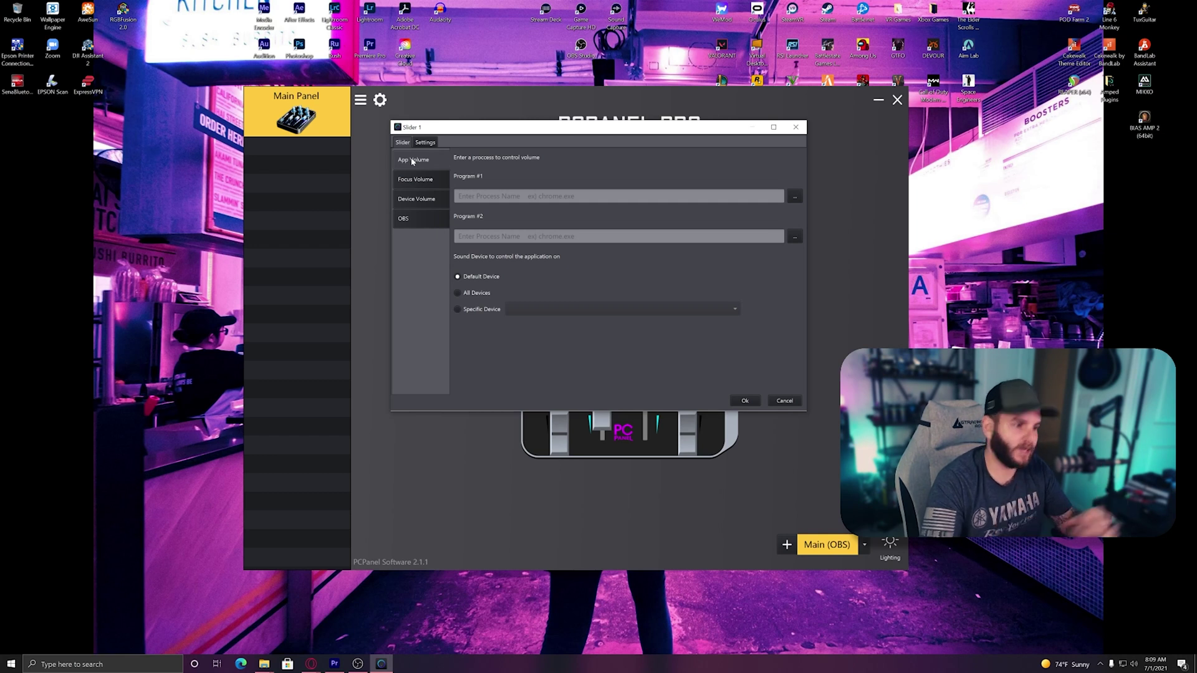
left_click(411, 218)
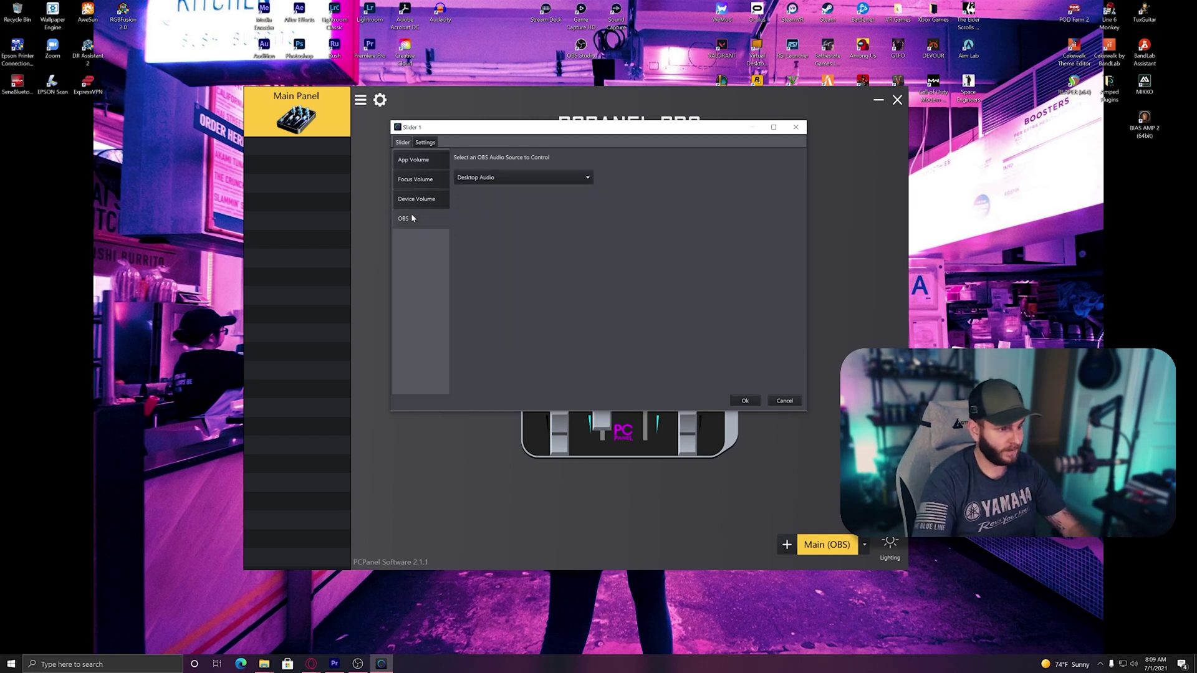
left_click(507, 179)
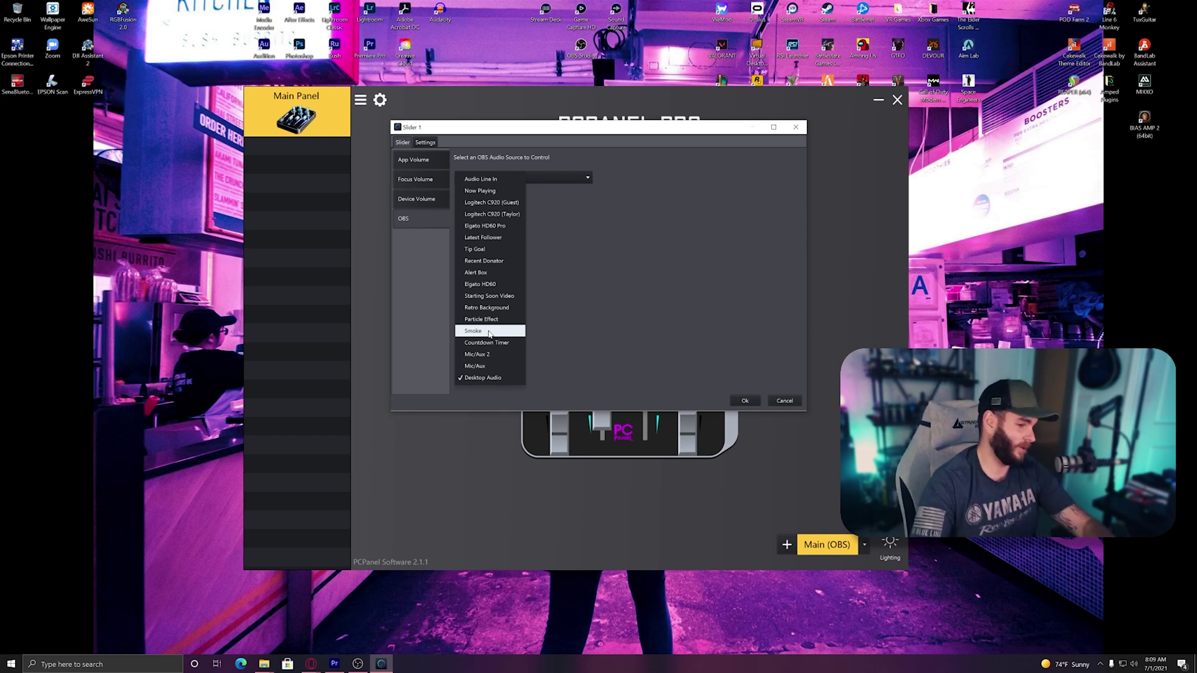
left_click(586, 327)
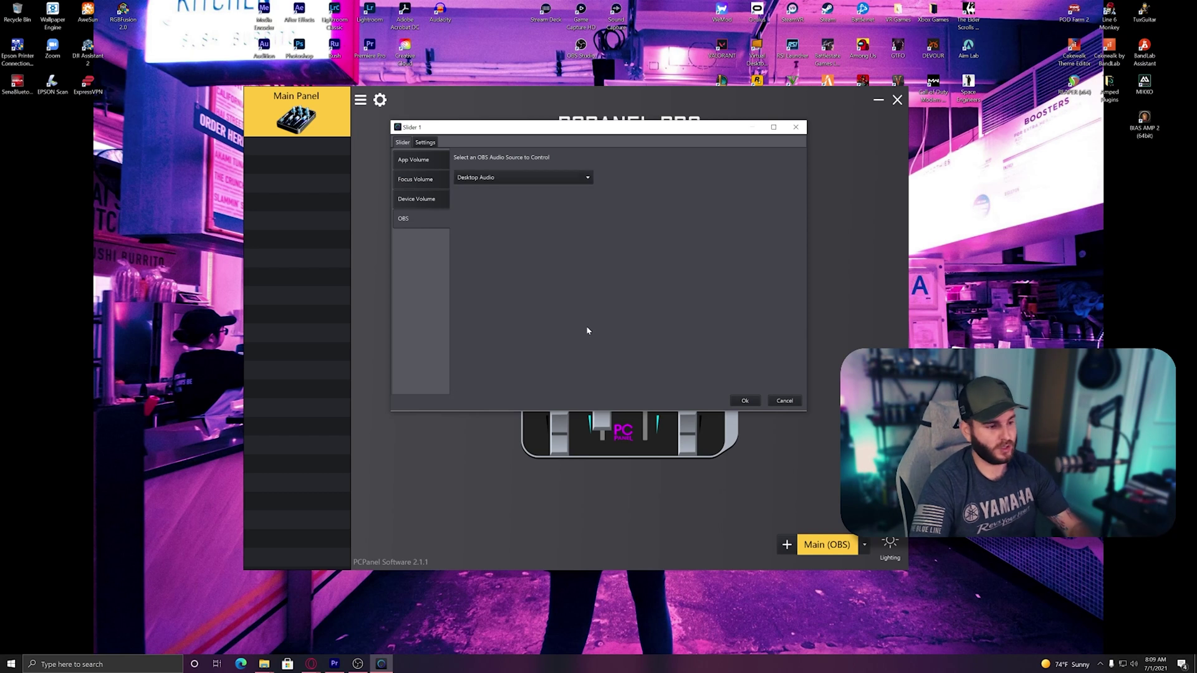
left_click(426, 143)
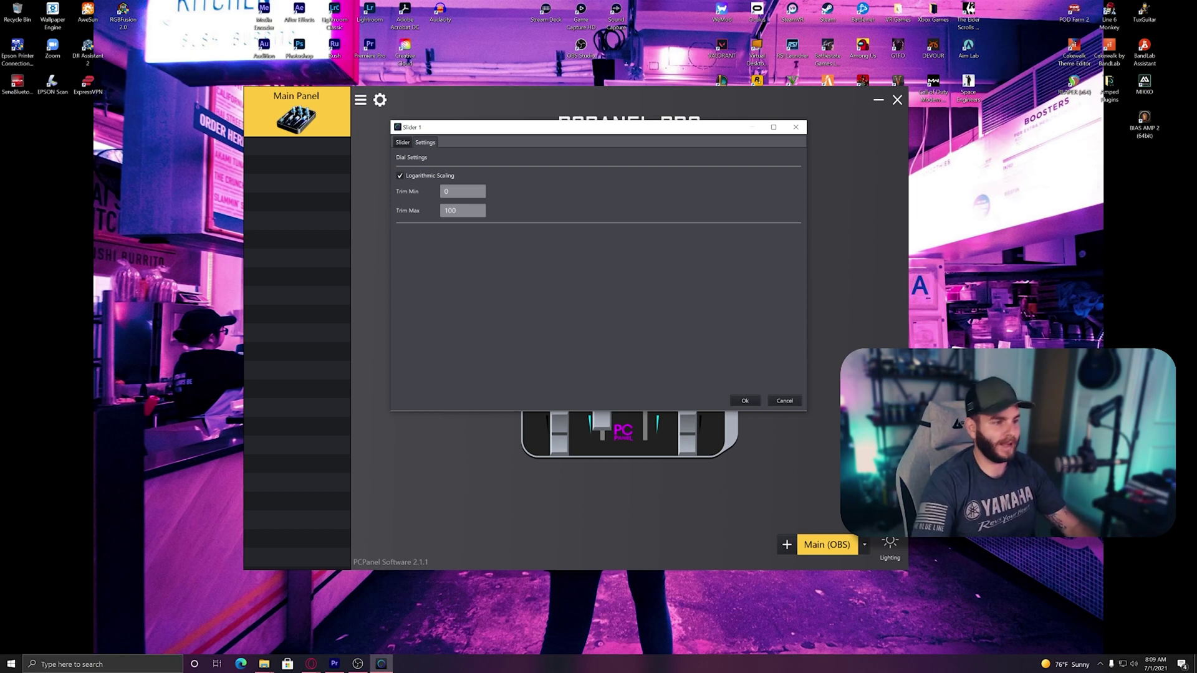
left_click(747, 401)
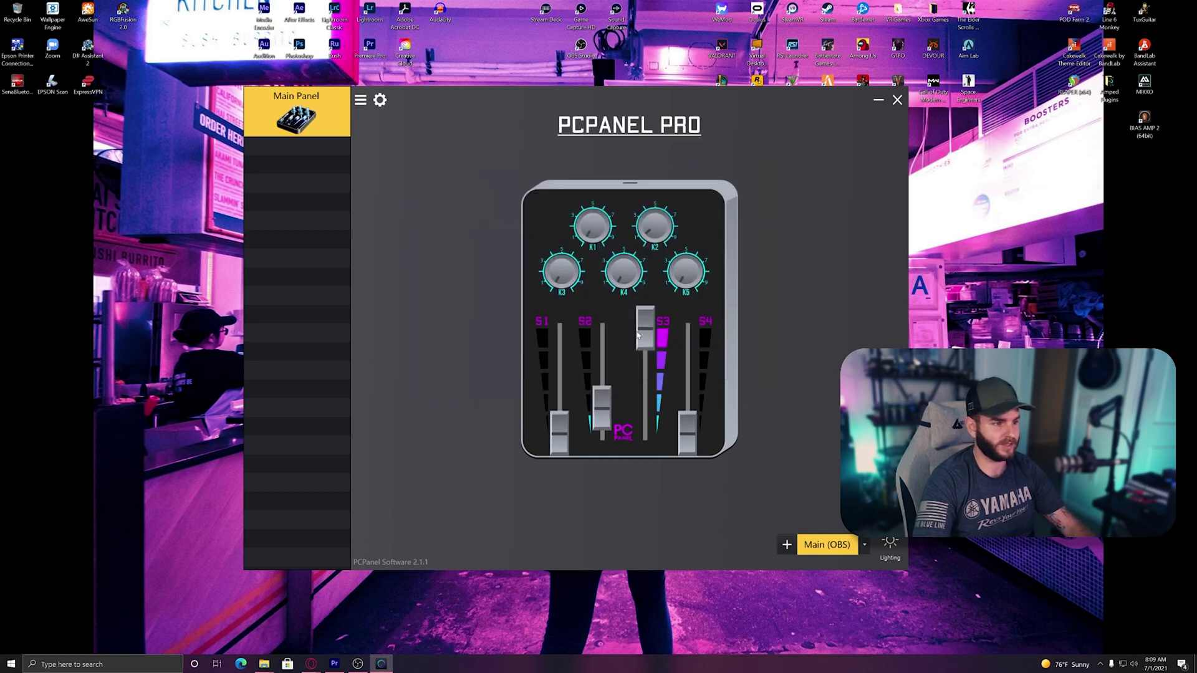
left_click(382, 102)
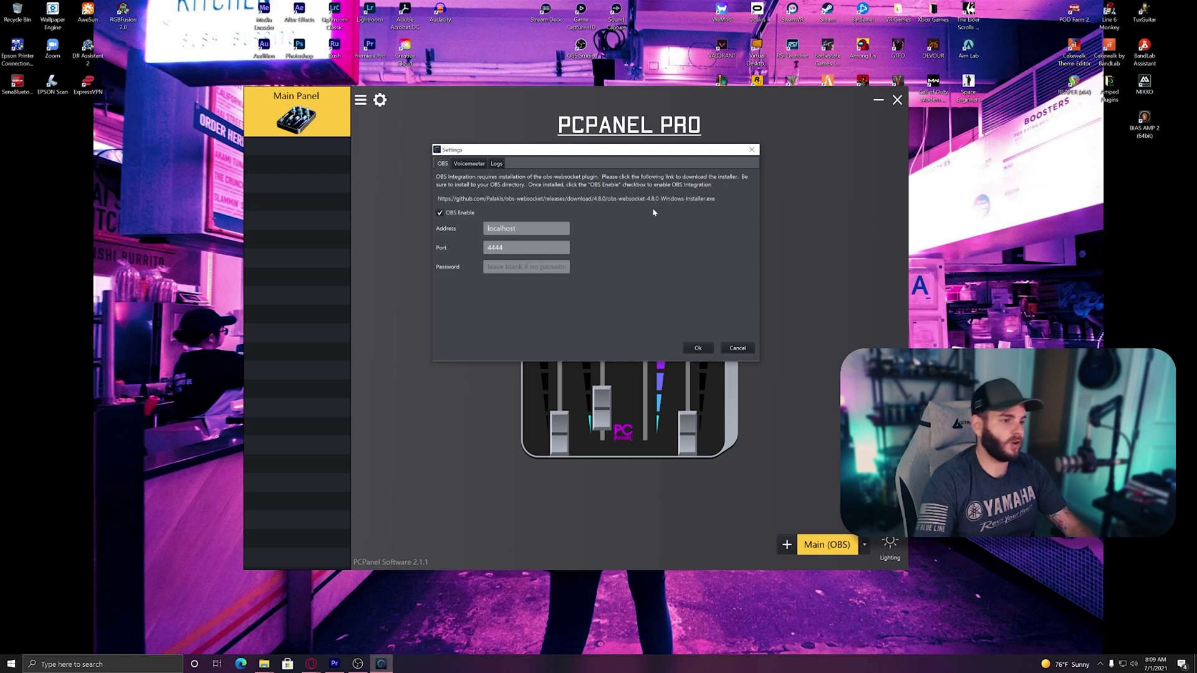
left_click(471, 164)
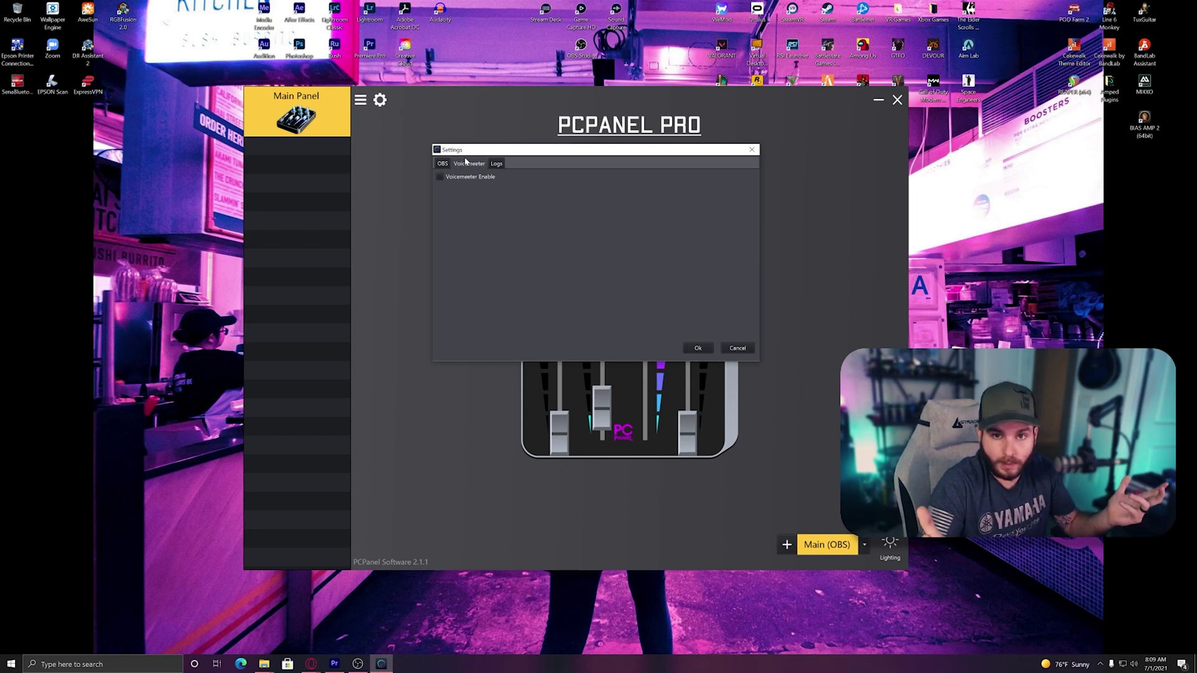
left_click(442, 163)
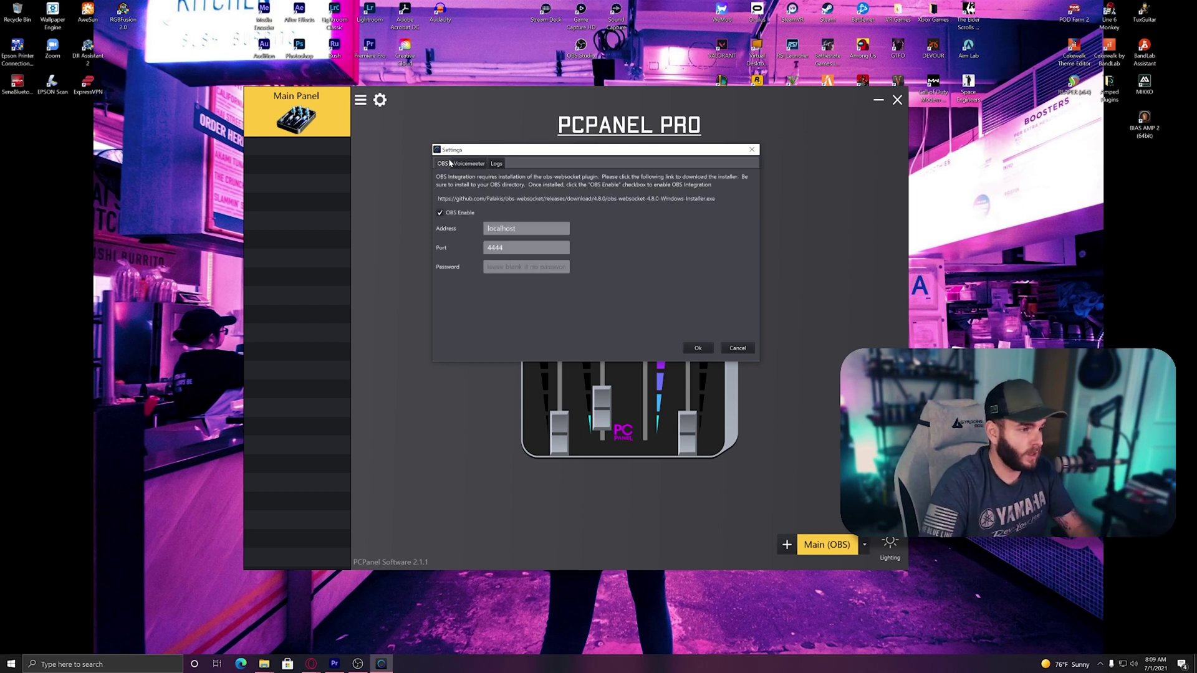
left_click(701, 348)
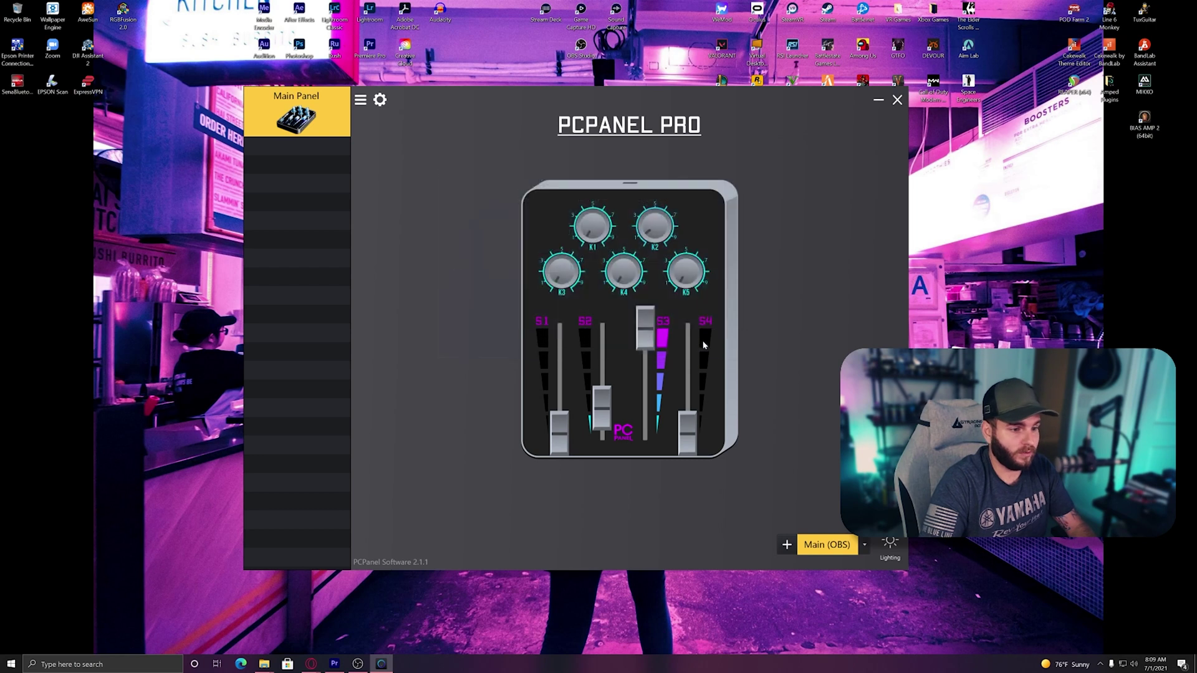
- Look through the Sliders, Logo and Knobs lighting settings, then close the dialog
left_click(890, 543)
left_click_drag(512, 116, 222, 82)
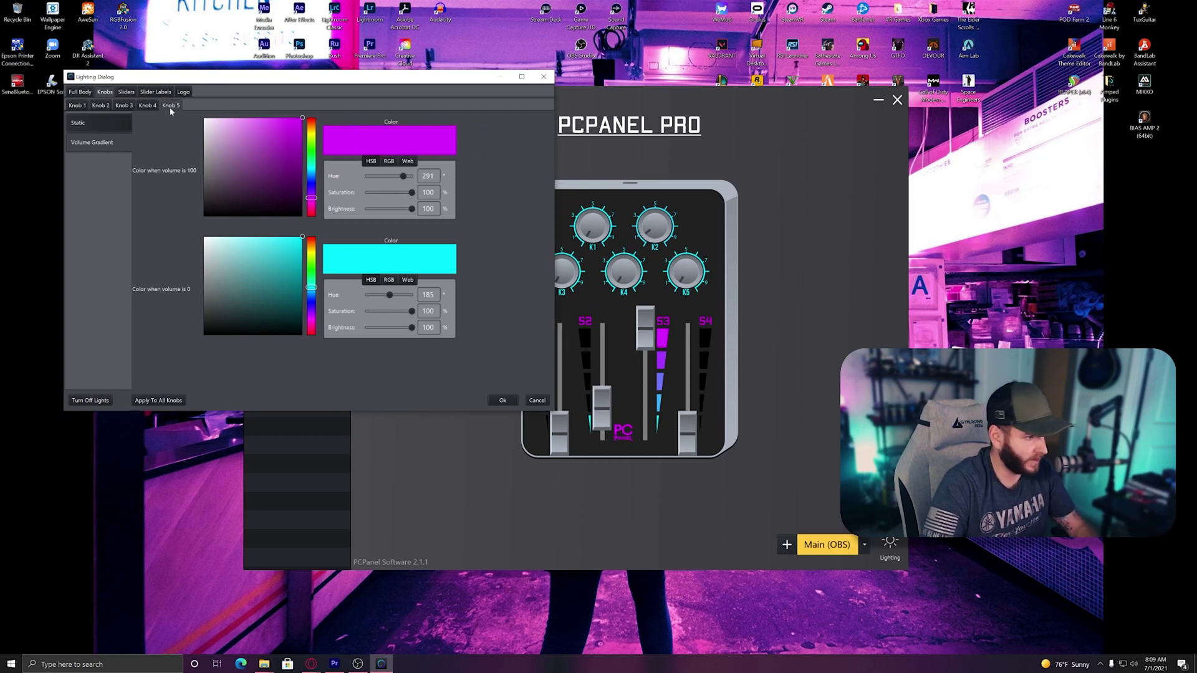
left_click(126, 95)
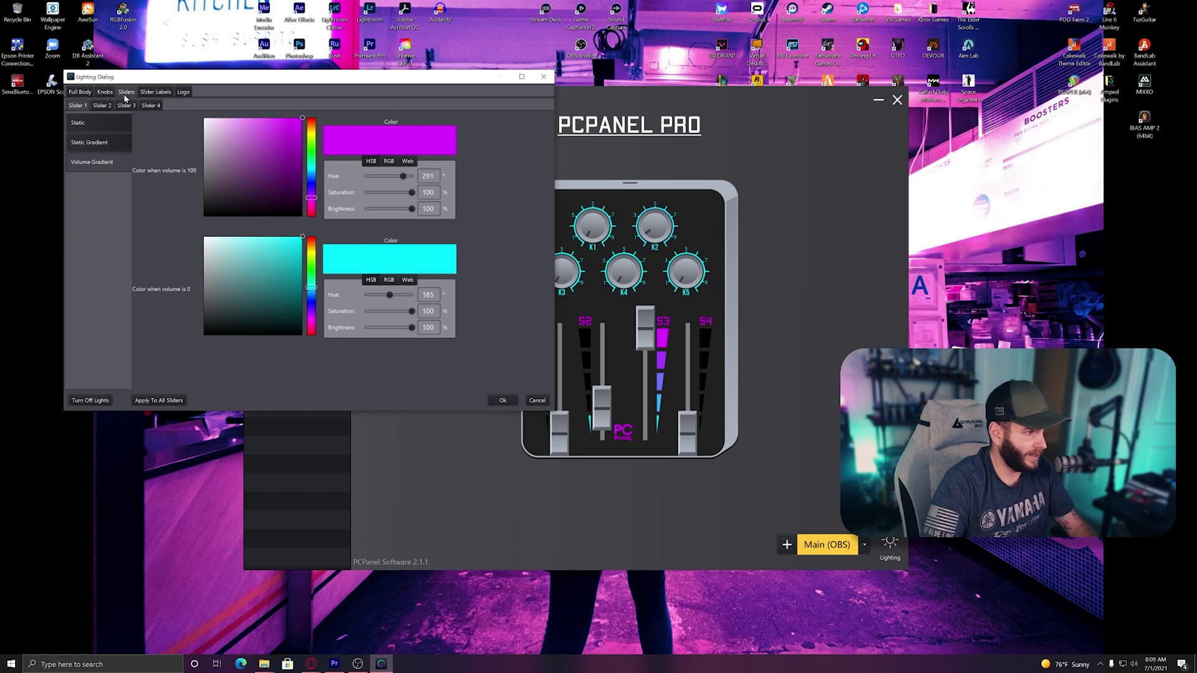
left_click(183, 92)
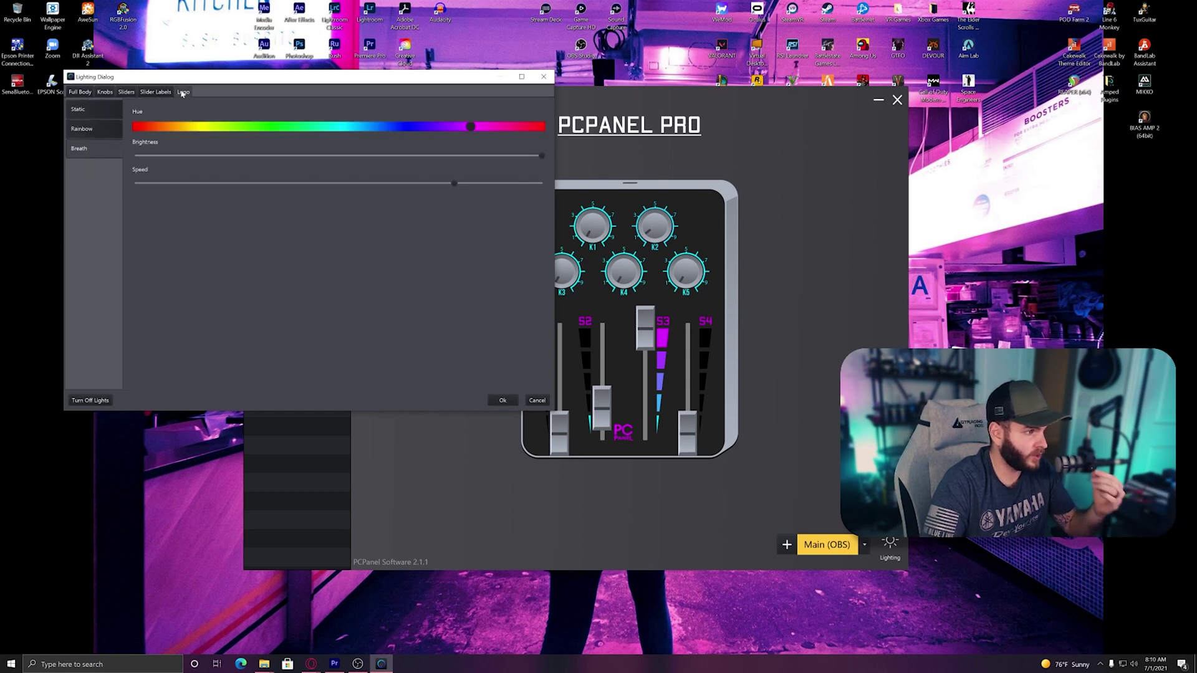
left_click(110, 92)
left_click(116, 92)
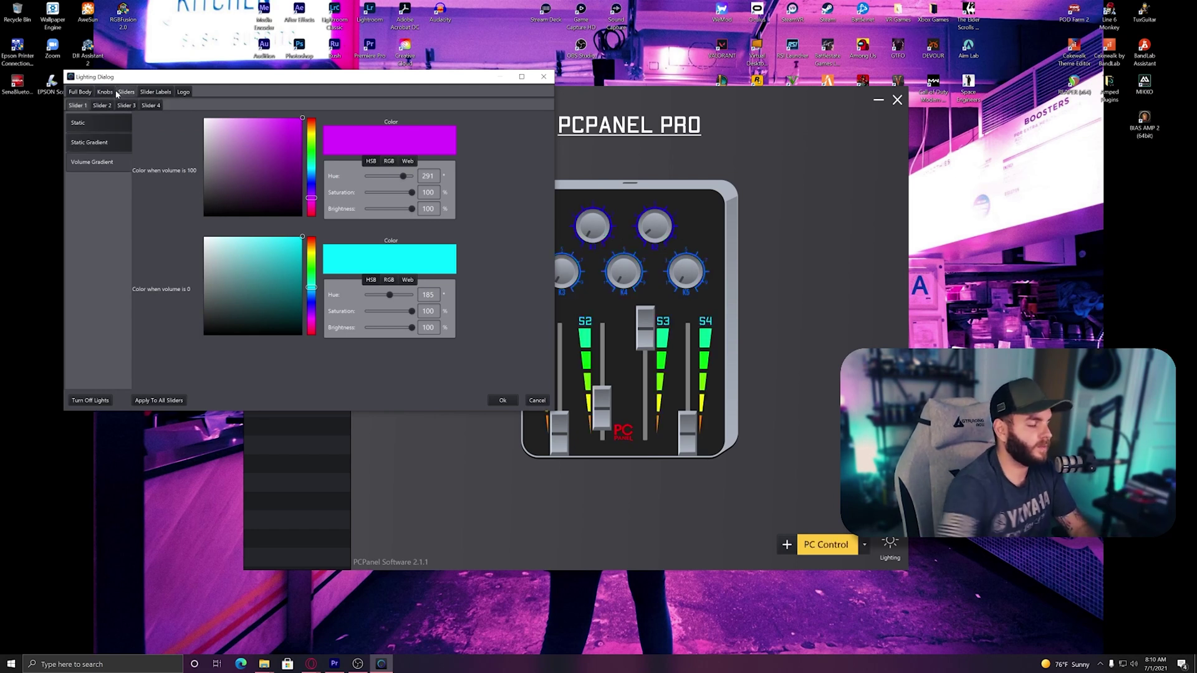
left_click(544, 76)
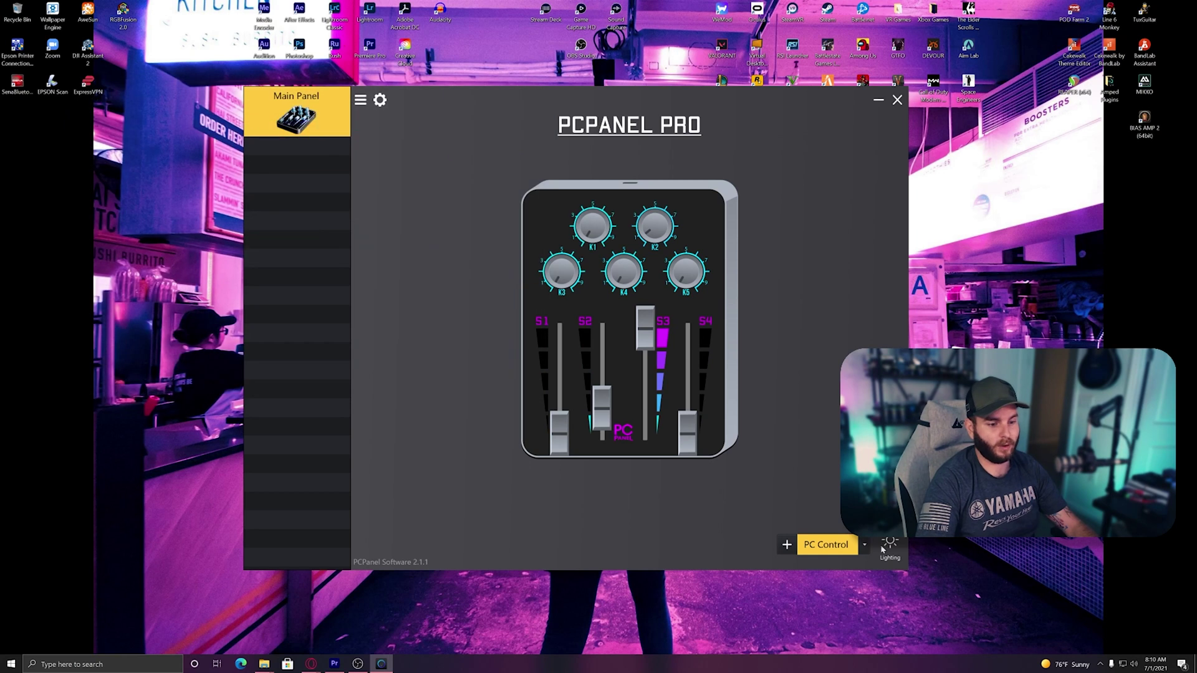
- Set the Full Body lighting to a Color, then a blue Breath effect, and confirm
left_click(890, 545)
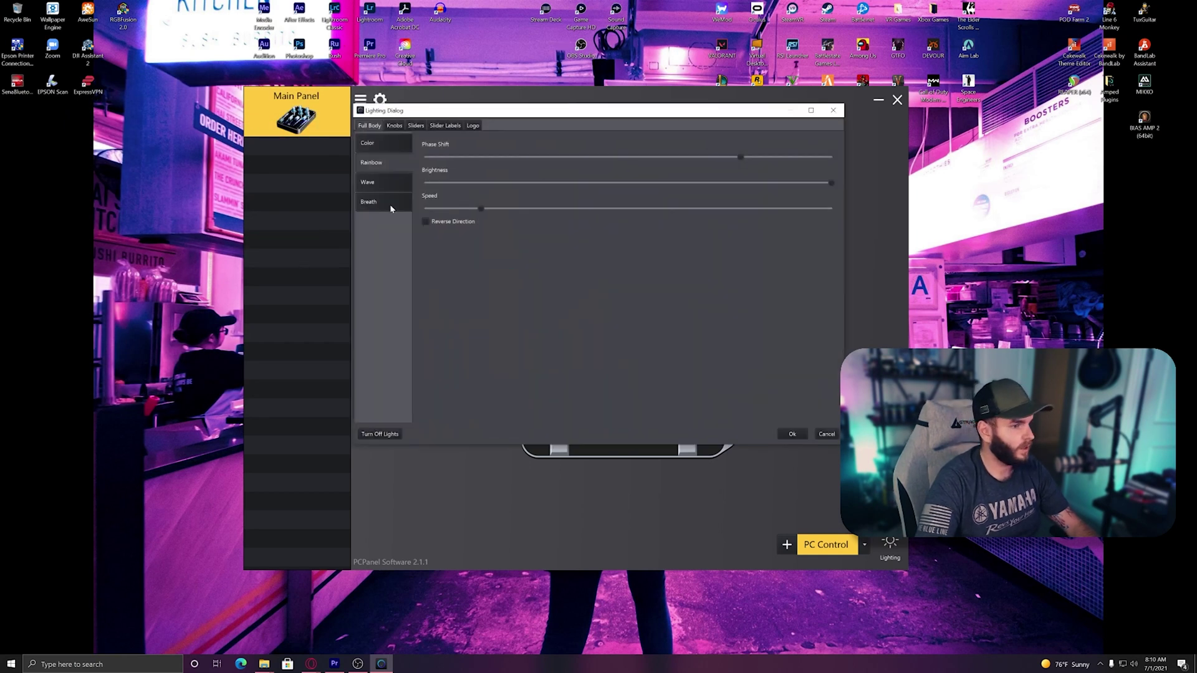
left_click_drag(524, 110, 310, 87)
left_click(181, 102)
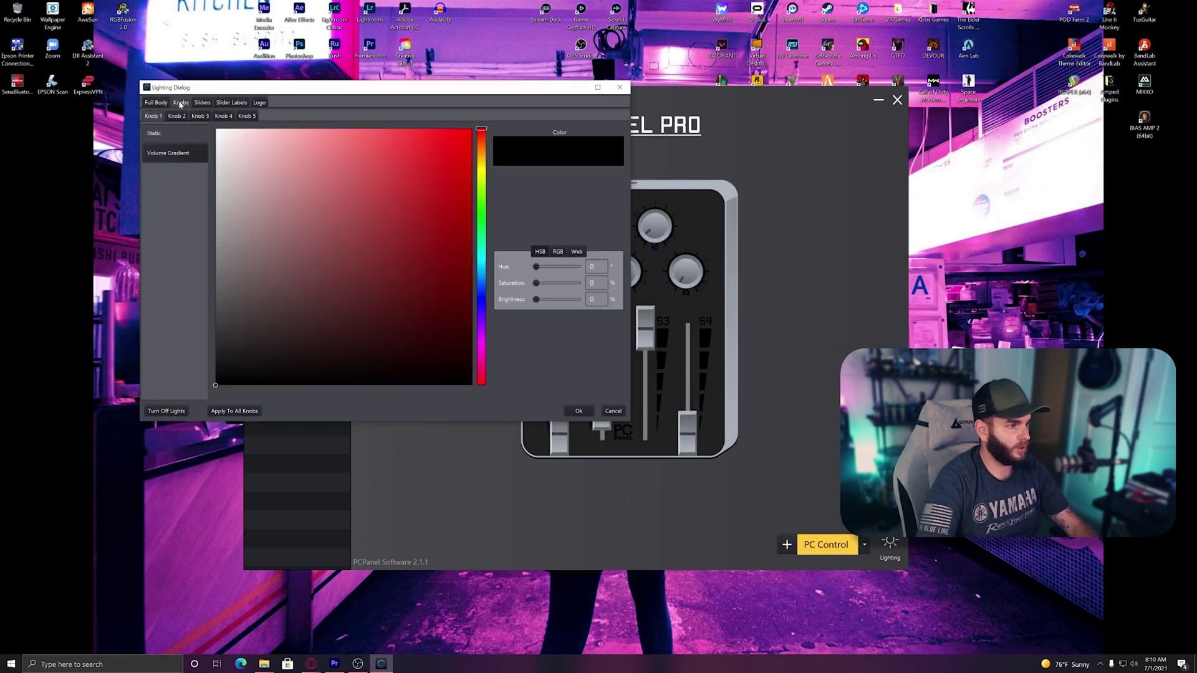
left_click(155, 102)
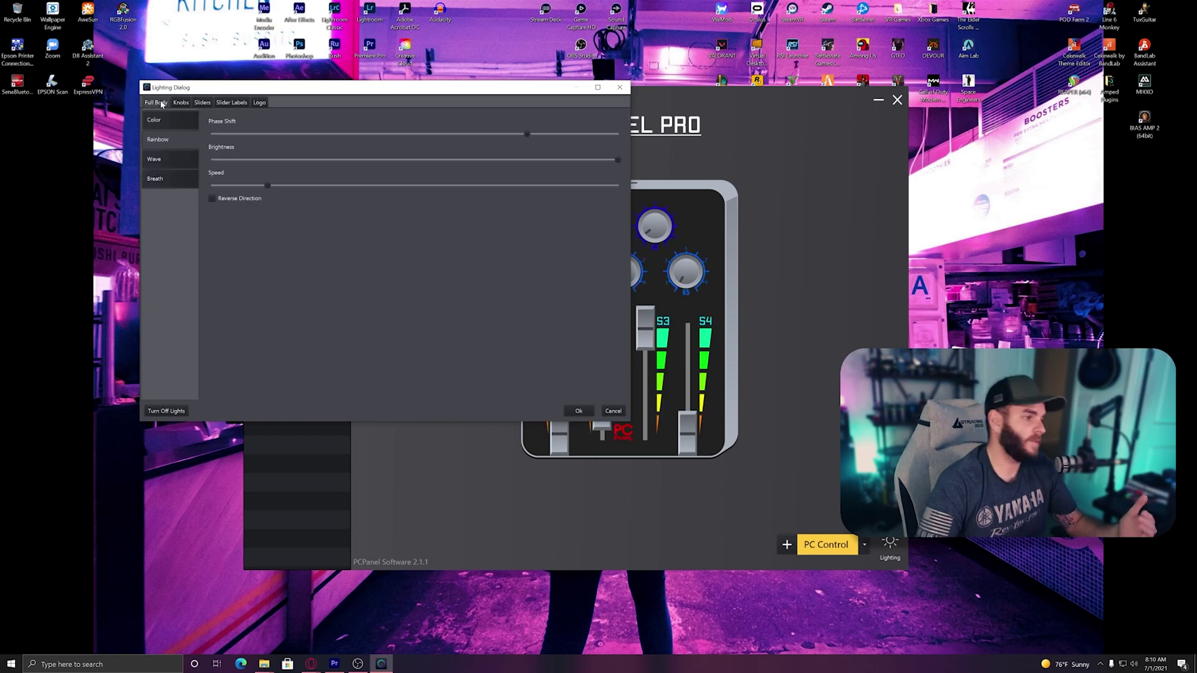
left_click_drag(175, 87, 87, 57)
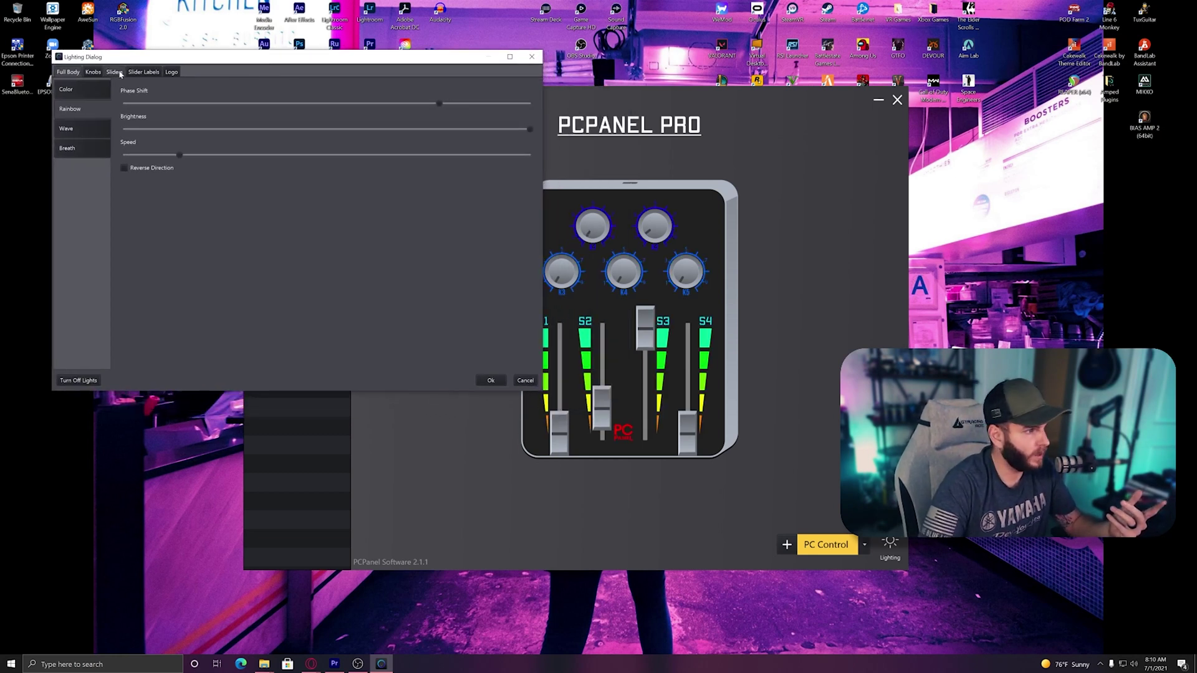
left_click(87, 93)
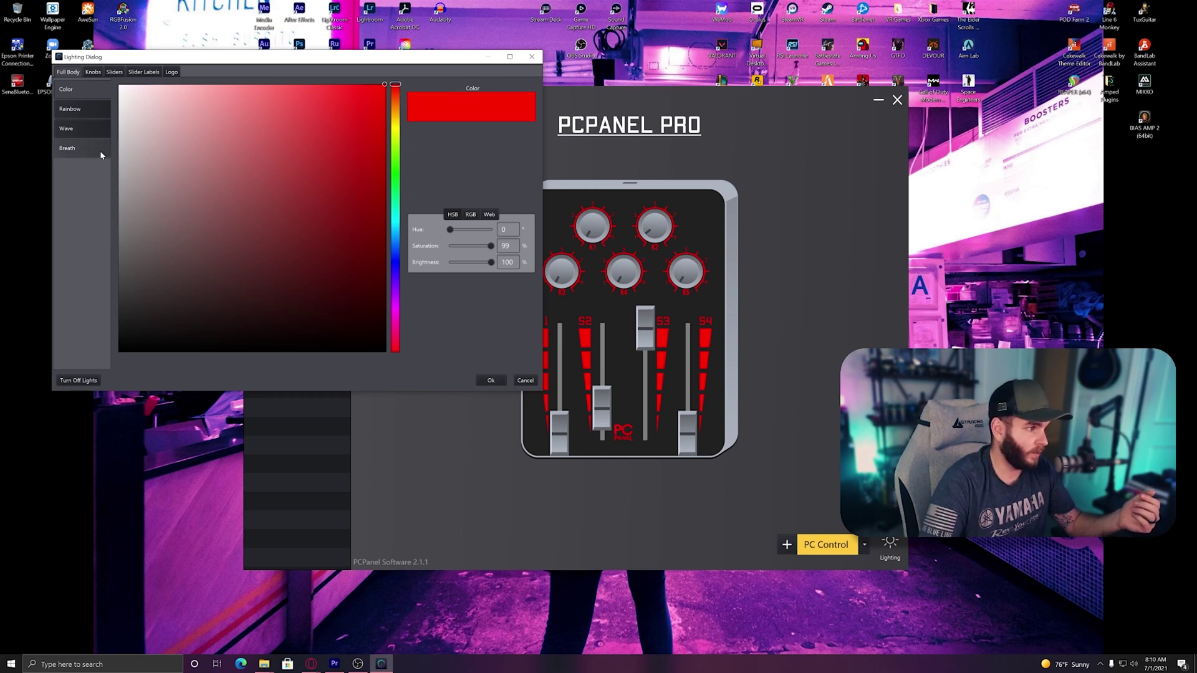
left_click(75, 153)
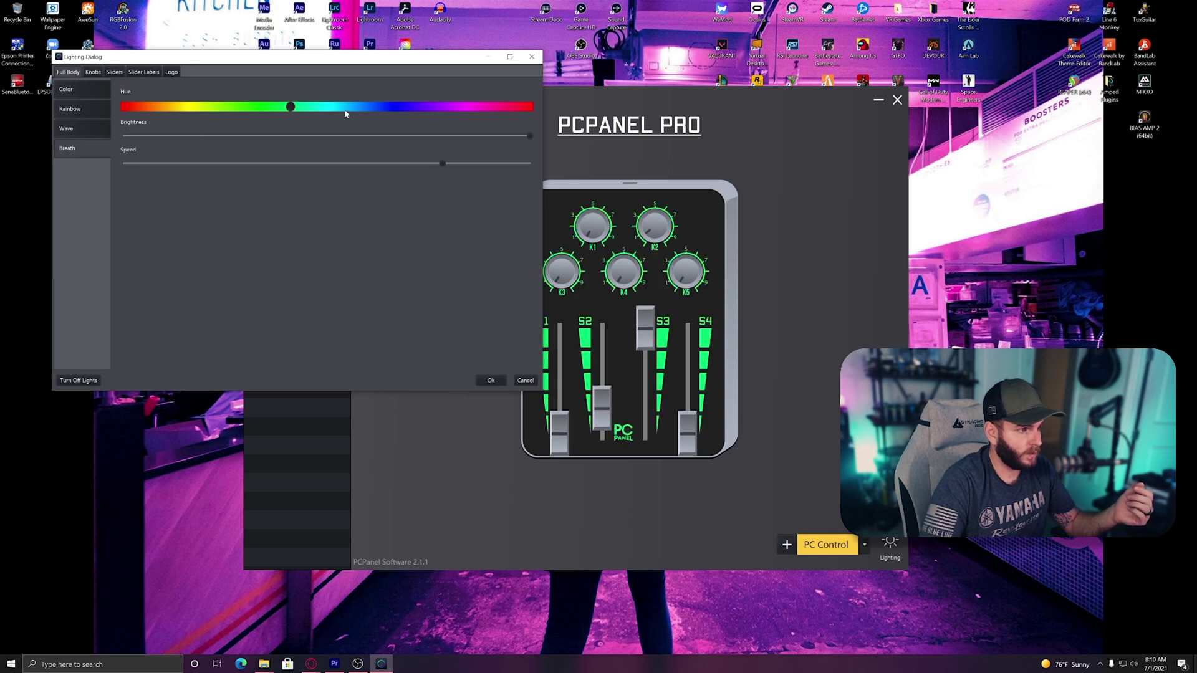
left_click(491, 380)
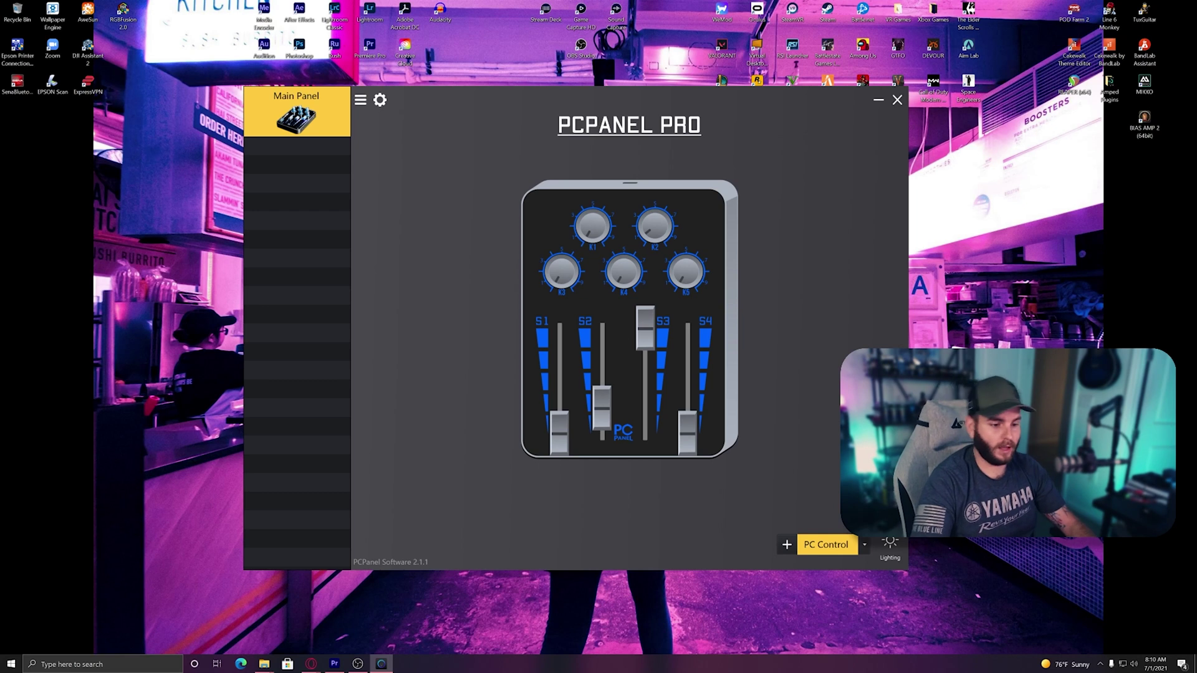
- Set PC Control's Full Body lighting to Rainbow, then review Main (OBS)'s cyan-to-magenta knob gradient
left_click(890, 547)
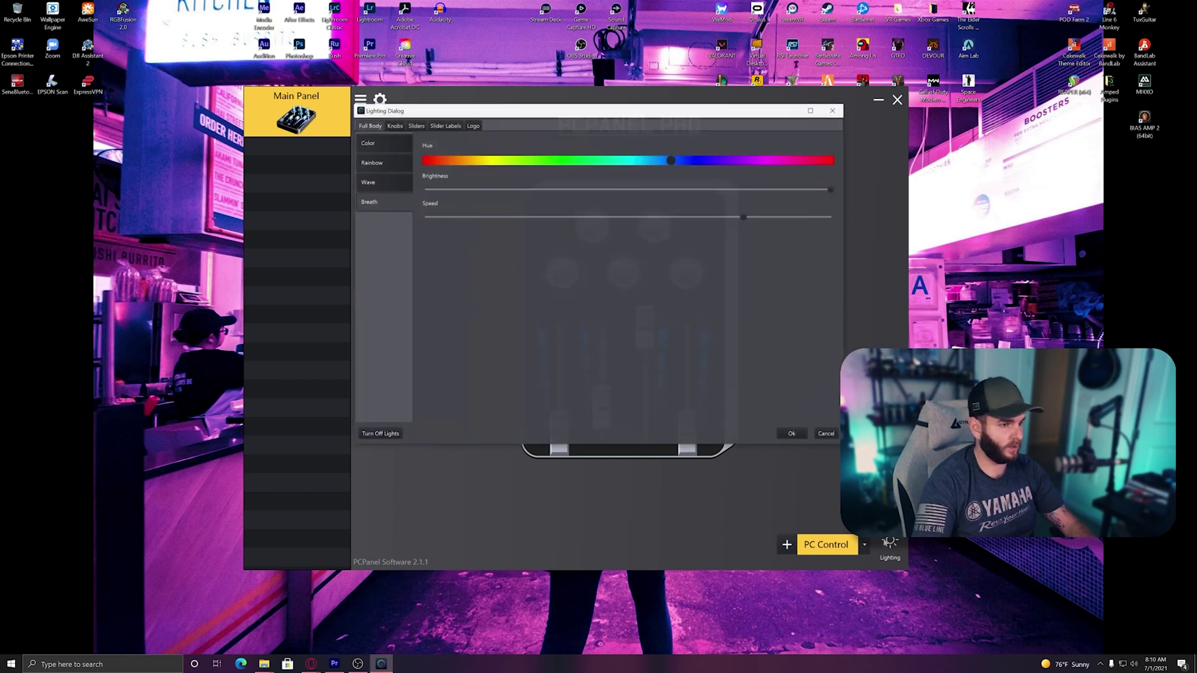
left_click(387, 162)
left_click(801, 434)
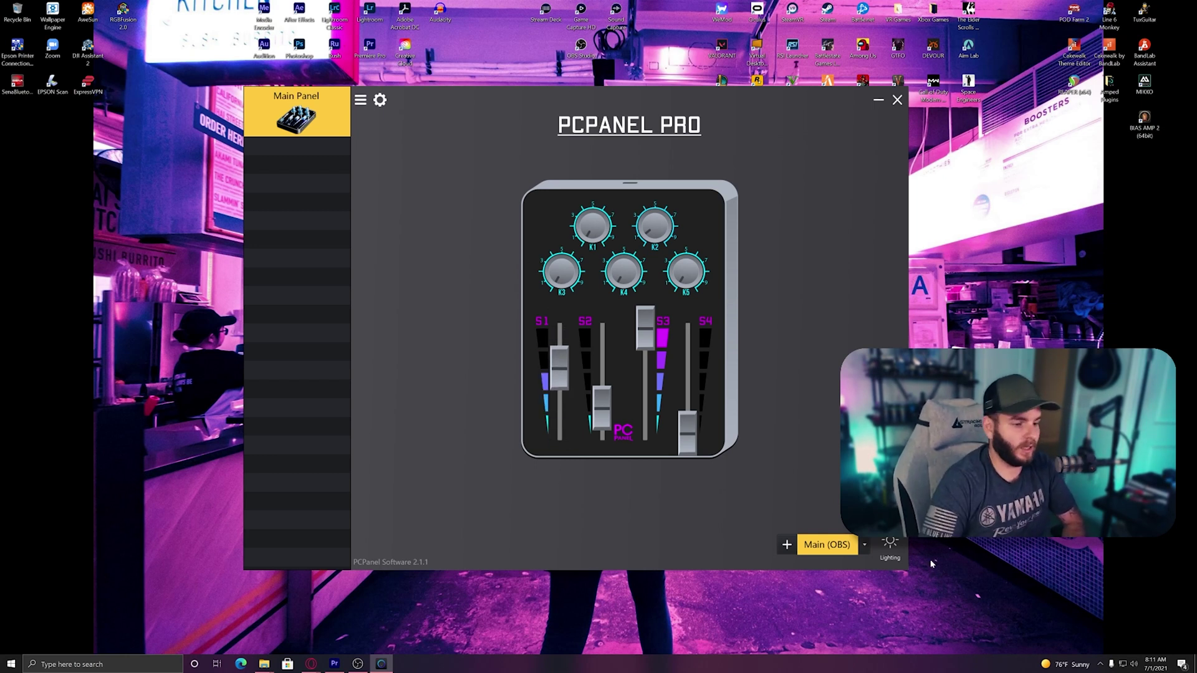
left_click(889, 546)
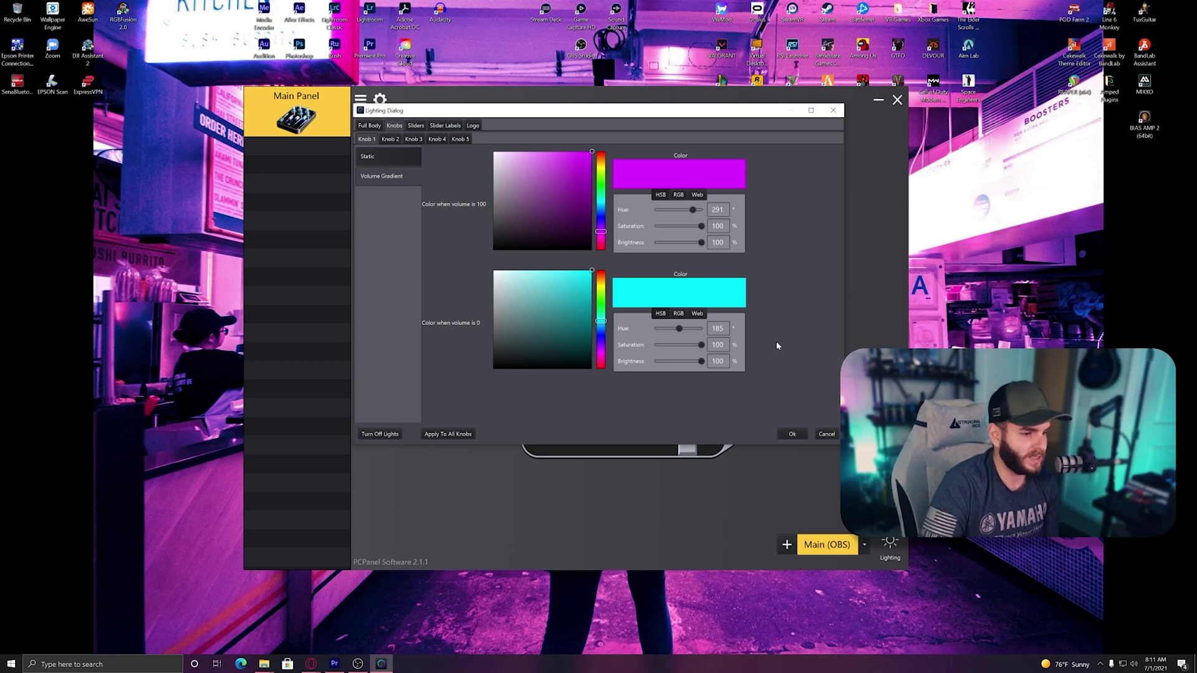
left_click(790, 434)
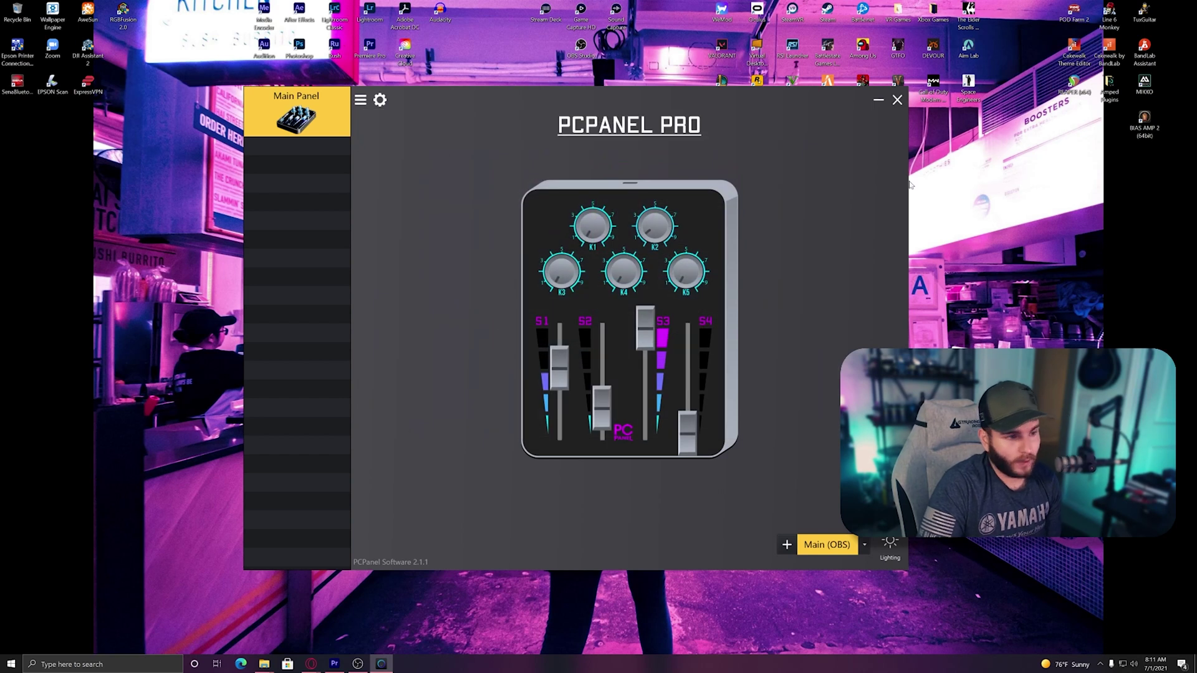
- Move PCPanel to the top-left, shrink its window, and bring OBS Studio forward
left_click_drag(329, 114, 99, 41)
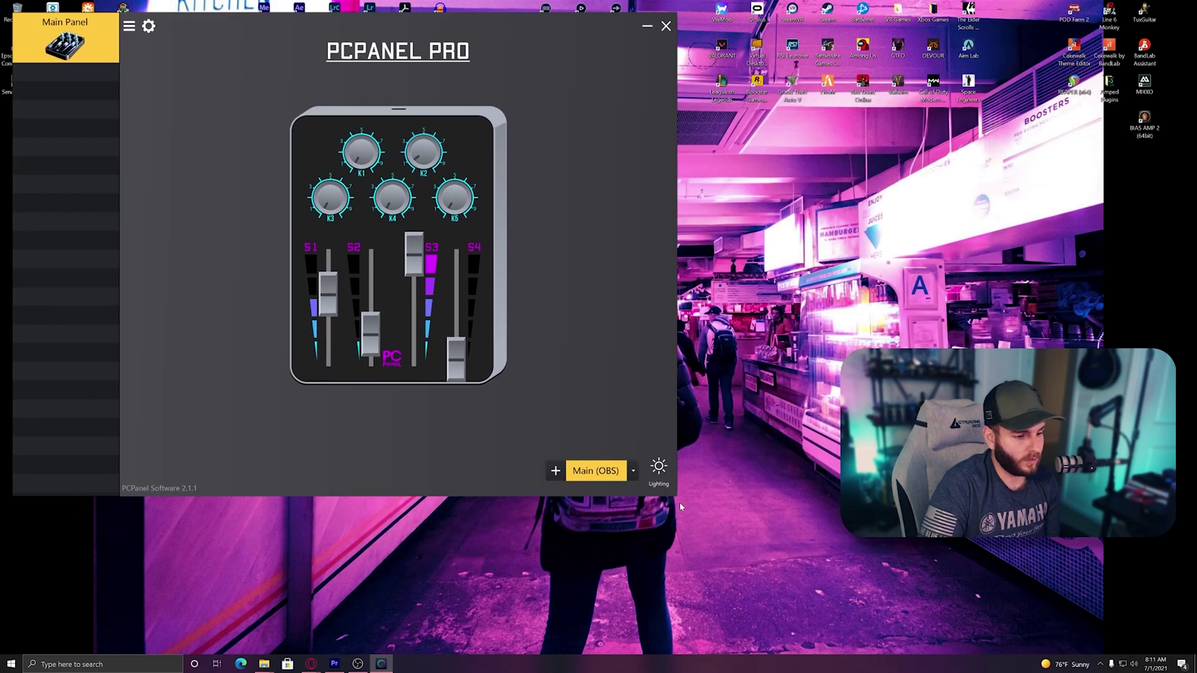
left_click_drag(676, 494, 535, 433)
left_click(378, 664)
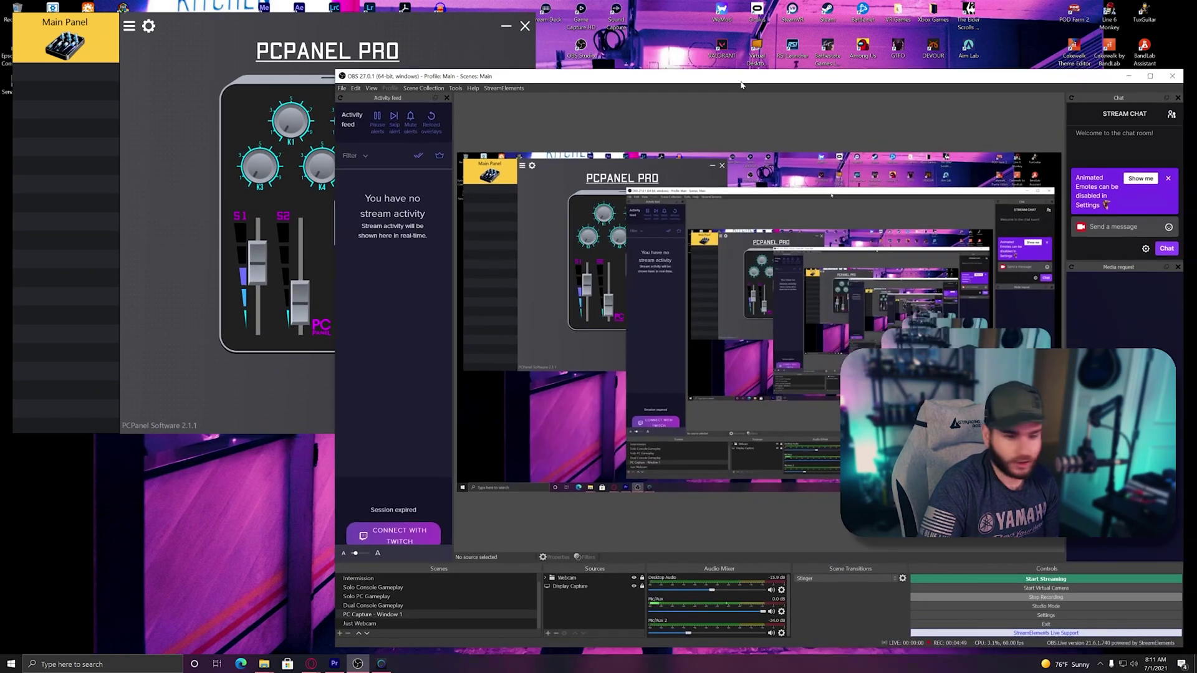